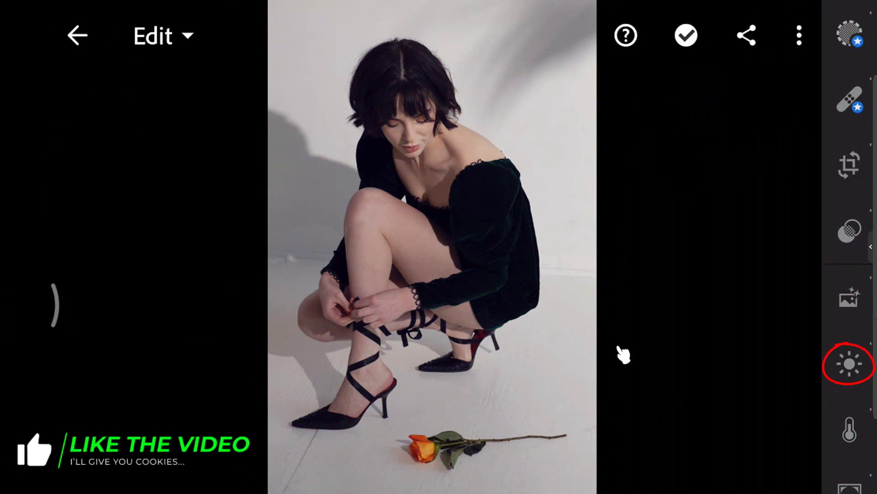
In the Light panel, set Contrast 14, Highlights -14, Shadows 12 and Whites -6
click(851, 366)
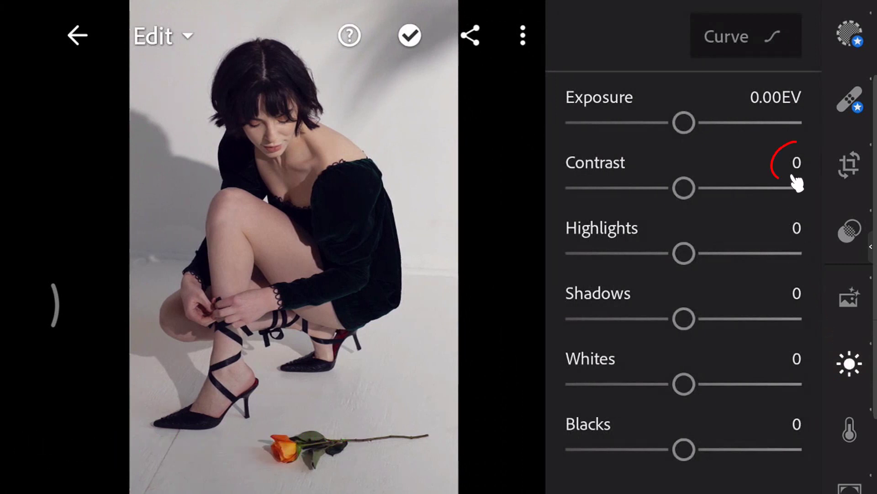
drag(797, 182, 784, 189)
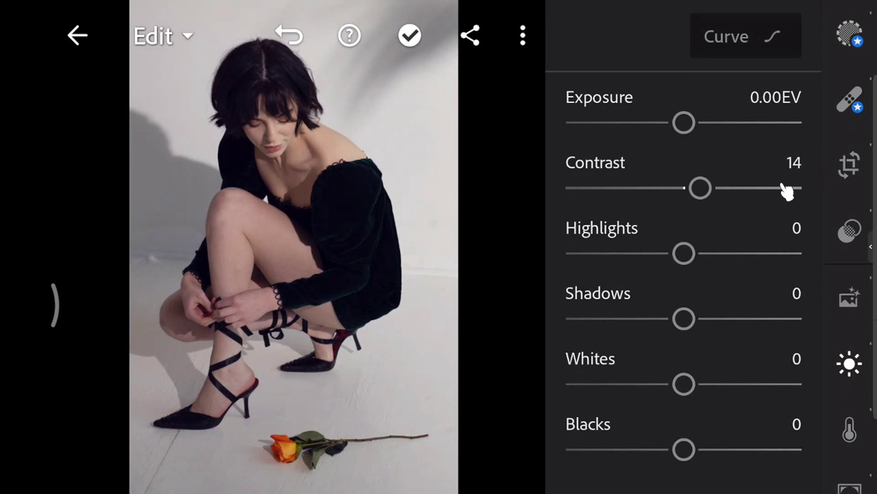
drag(630, 251, 630, 251)
click(630, 251)
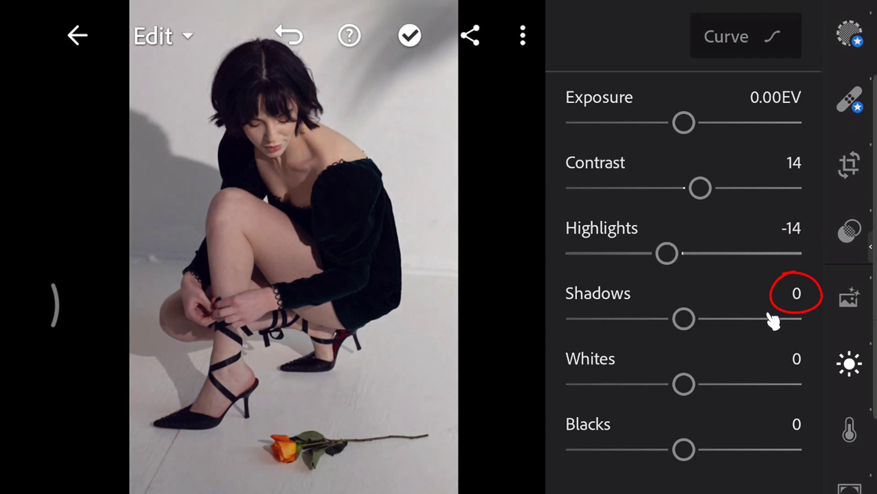
click(783, 308)
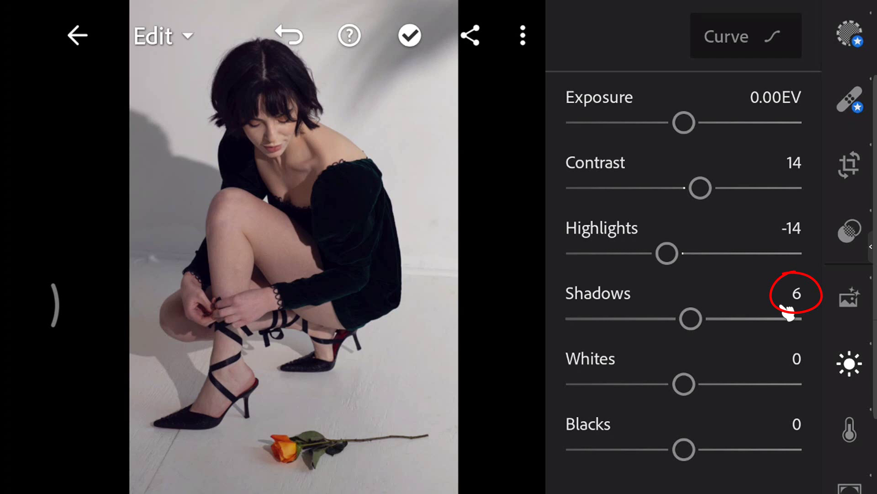
click(785, 311)
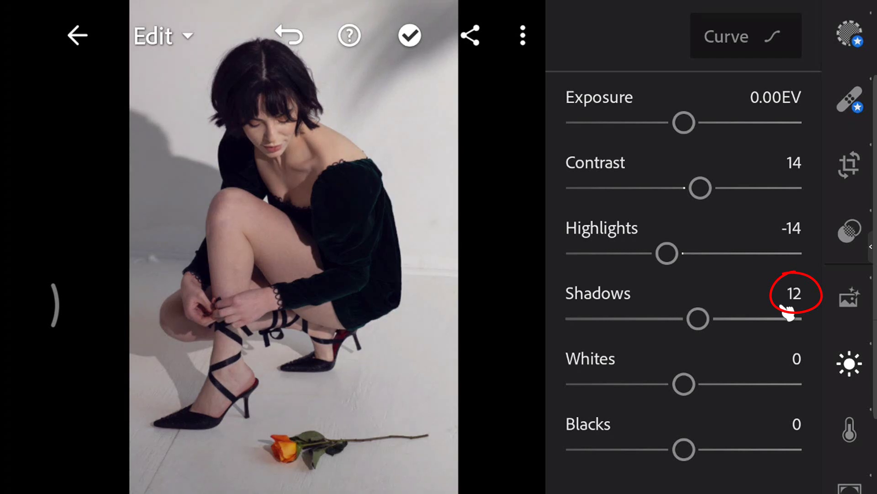
click(632, 380)
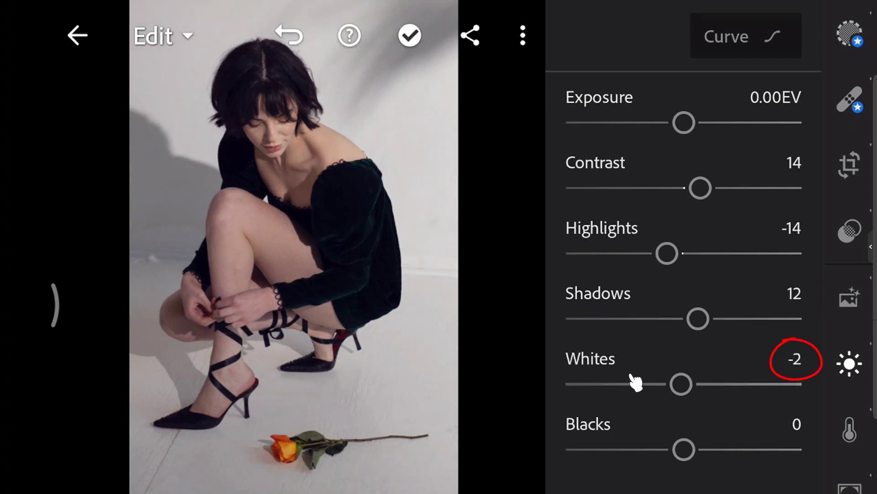
click(630, 380)
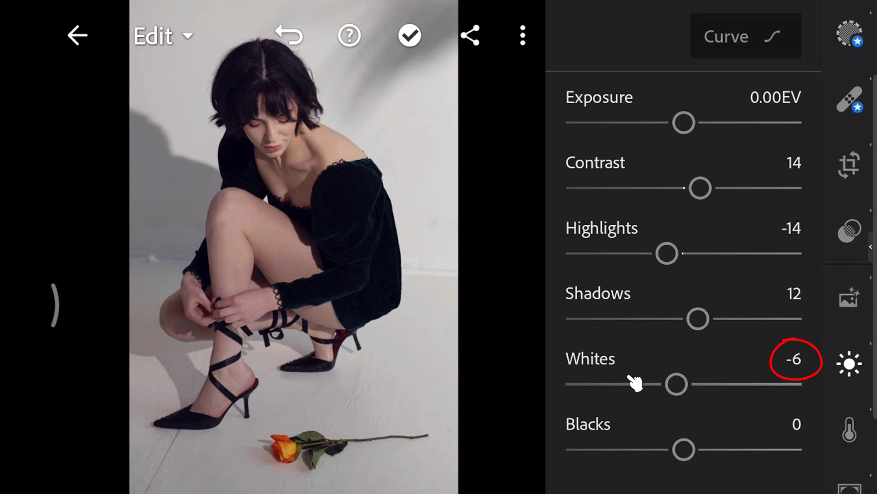
Raise the Blacks slider in stages from 19 up to 31
click(739, 442)
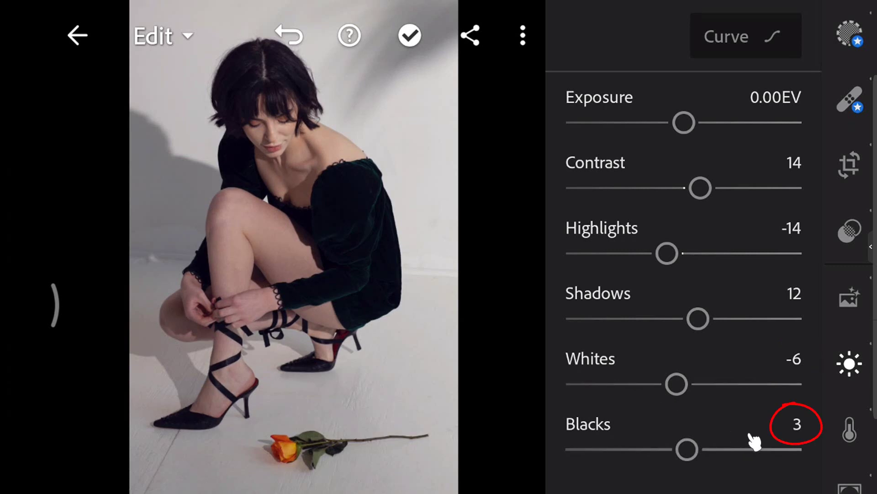
click(754, 444)
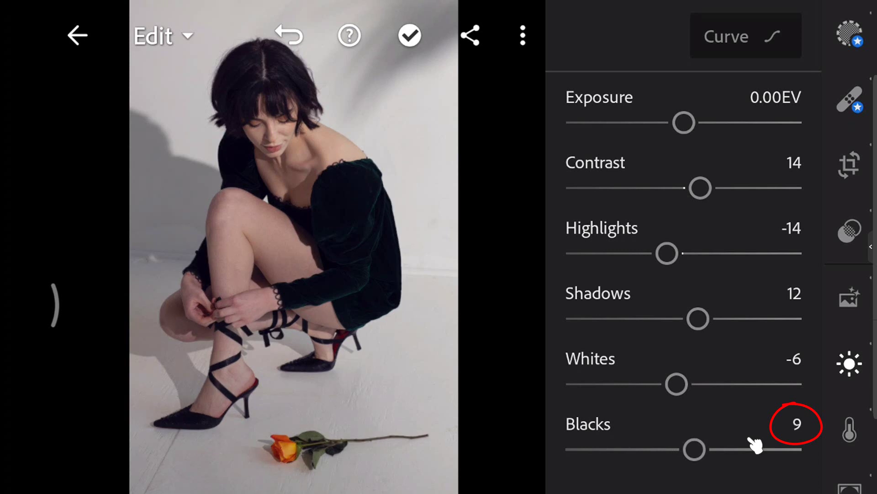
click(754, 444)
click(754, 444)
click(754, 444)
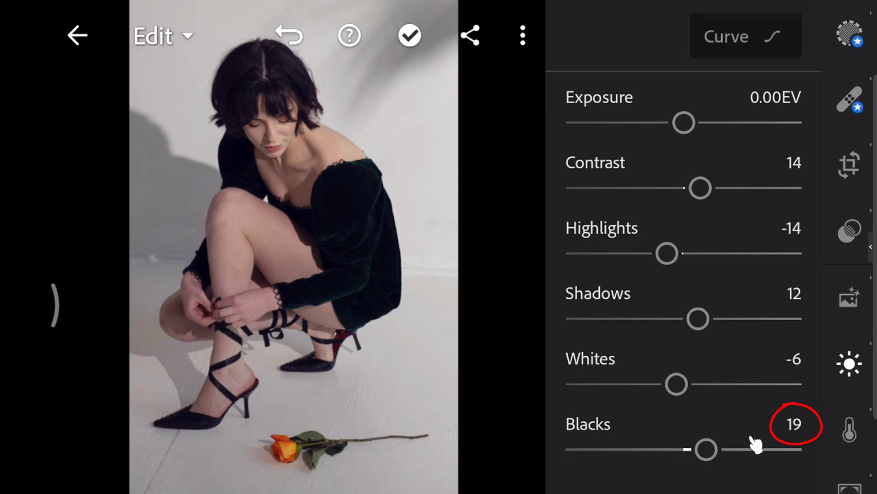
click(755, 444)
click(767, 439)
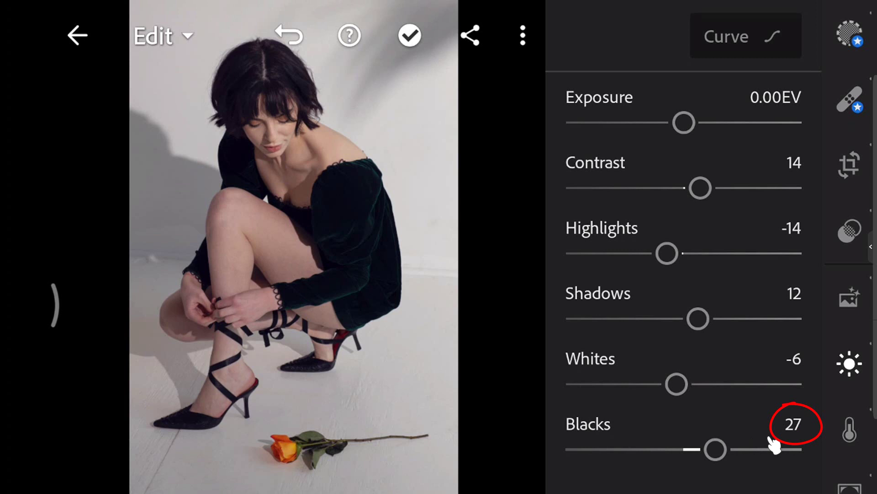
click(778, 439)
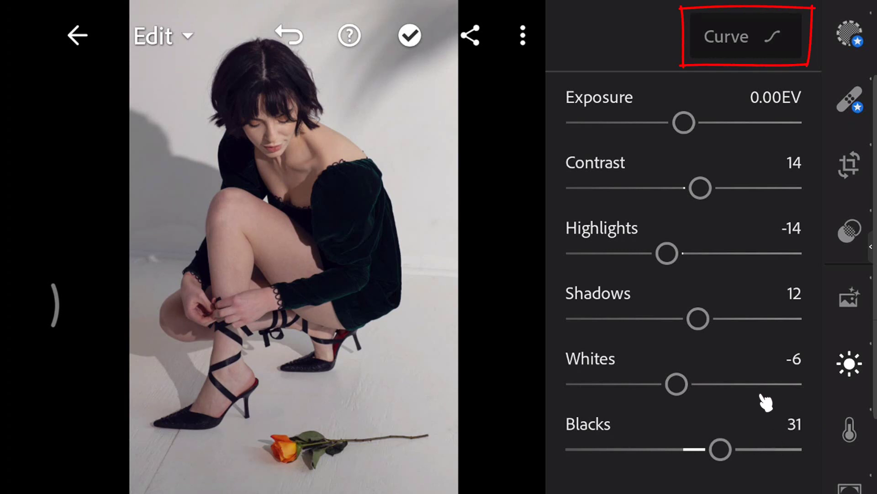
Bend the RGB tone curve into a soft S with upper, midtone and shadow points
click(757, 48)
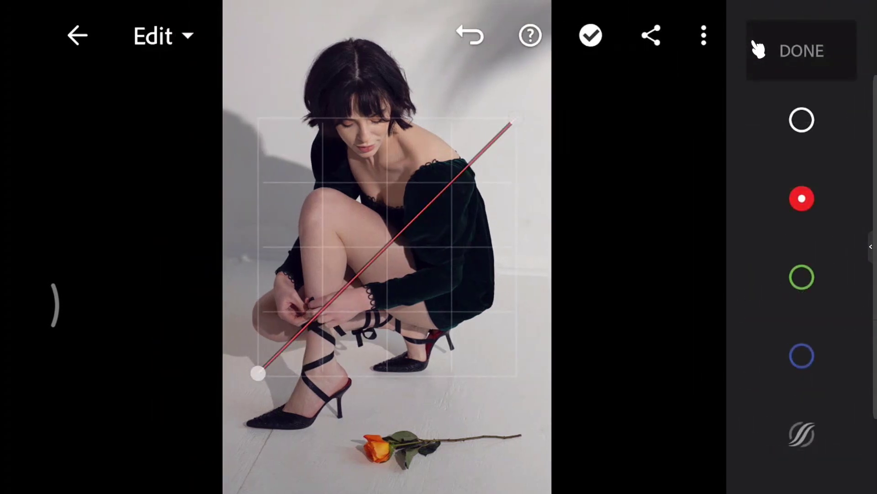
click(802, 121)
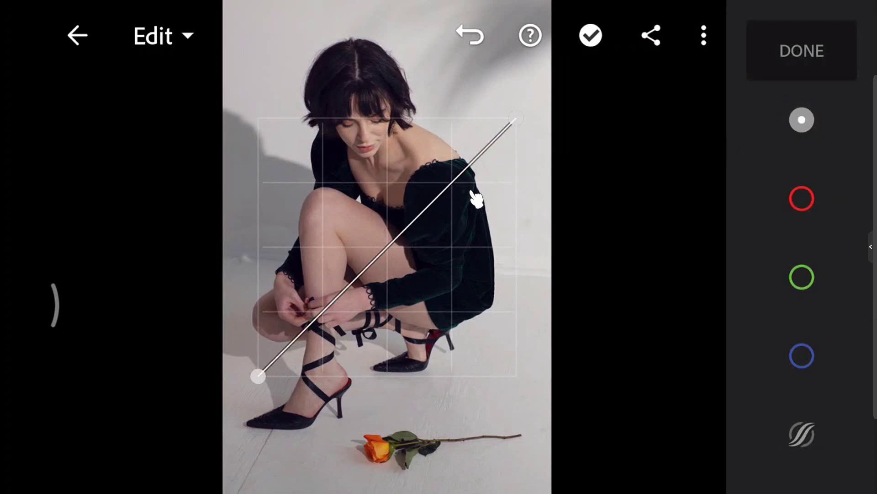
mouse_move(425, 212)
mouse_down()
mouse_move(424, 202)
mouse_move(425, 211)
mouse_up()
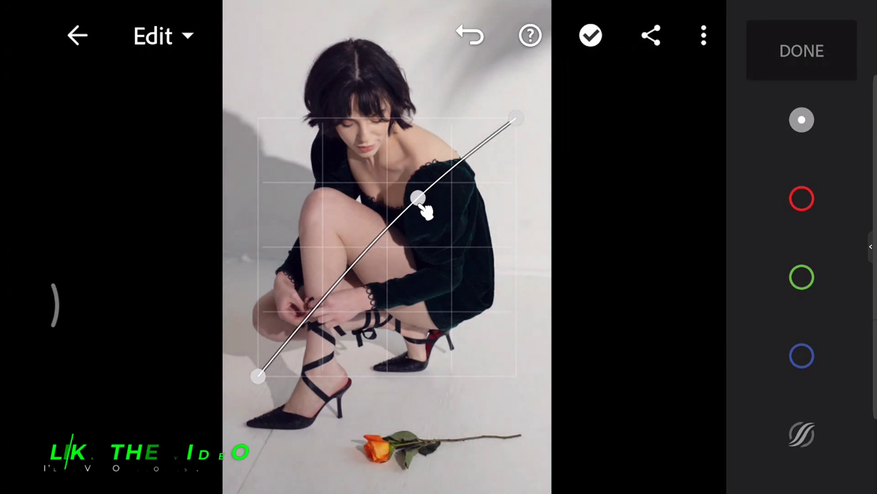
drag(346, 276, 357, 289)
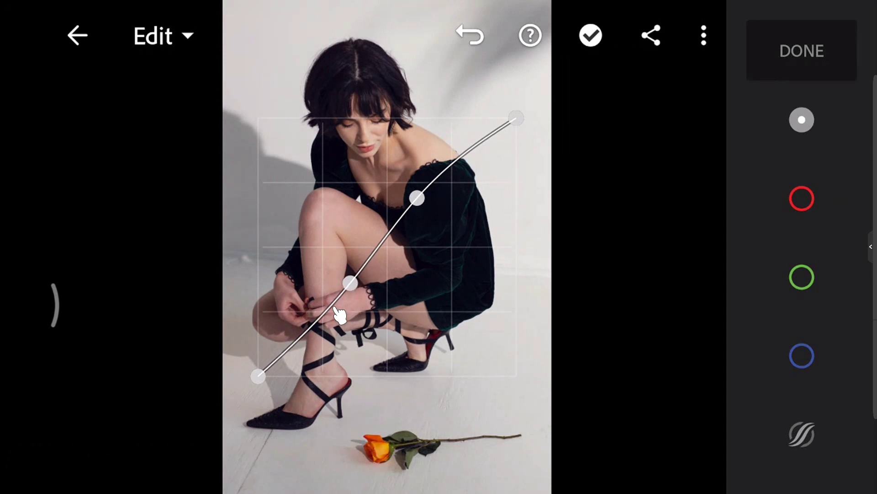
drag(304, 335, 309, 341)
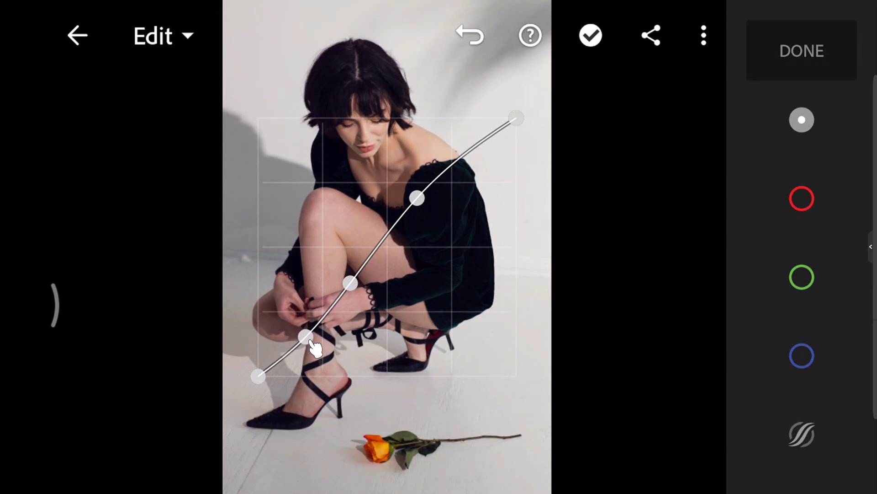
Add mid, upper and lower points to the red curve, nudging the upper and lower points up
click(803, 200)
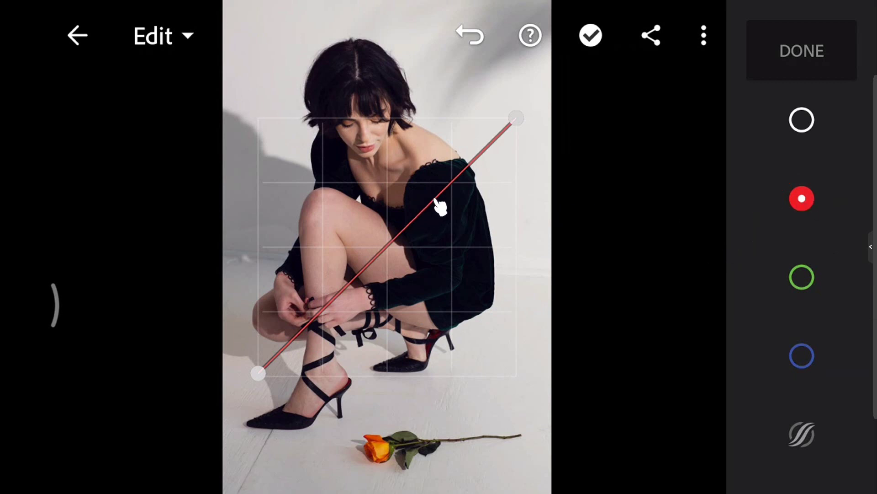
click(390, 241)
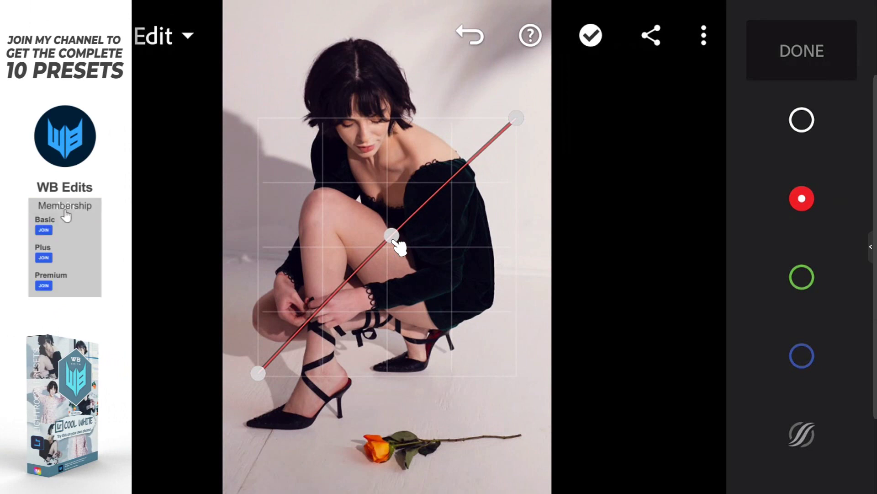
click(426, 204)
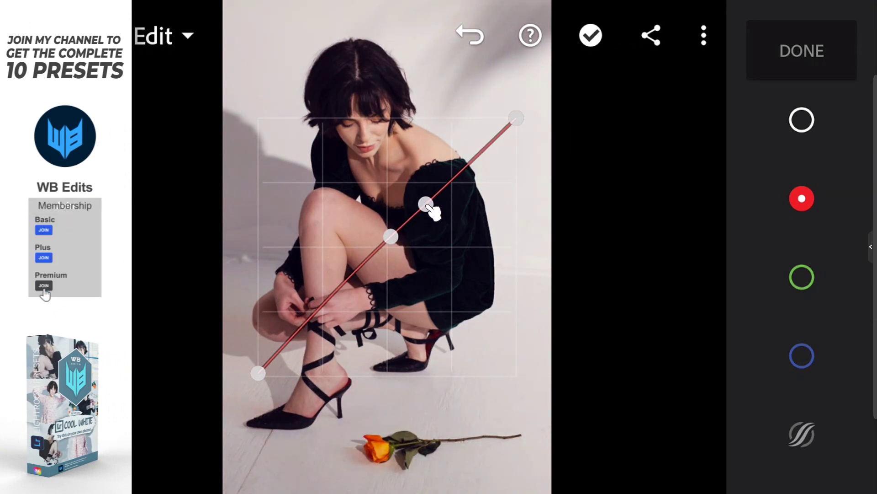
drag(428, 205, 439, 204)
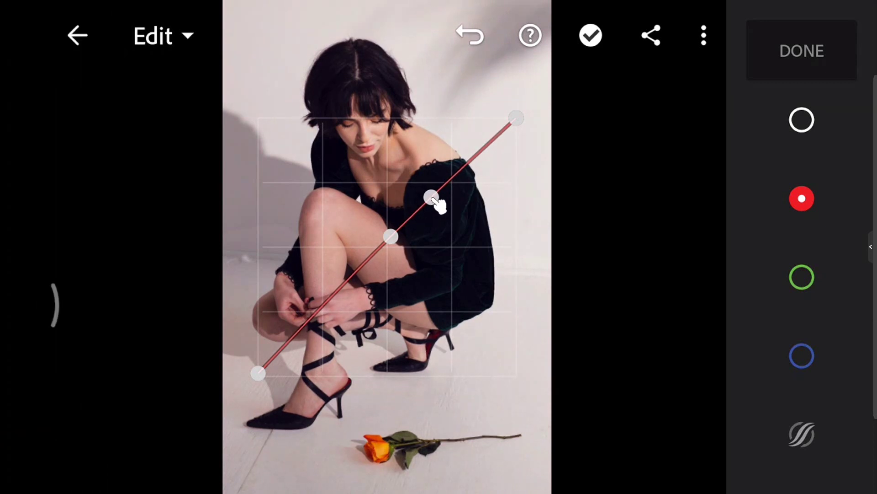
click(351, 284)
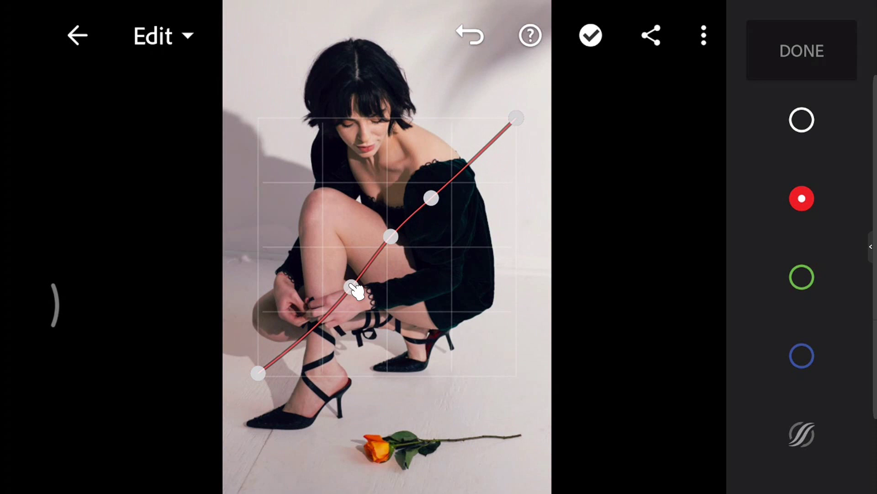
drag(360, 294, 359, 290)
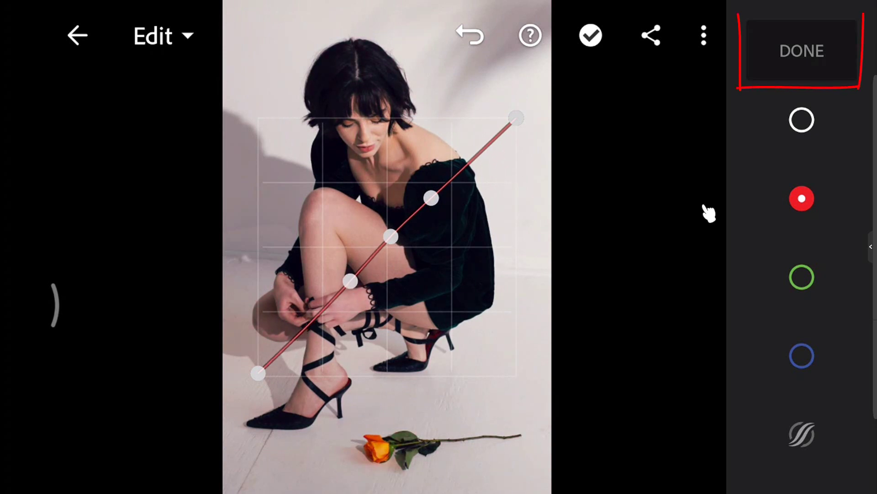
In the Color panel, set Temp and Tint to -34 and Vibrance to 6
click(801, 54)
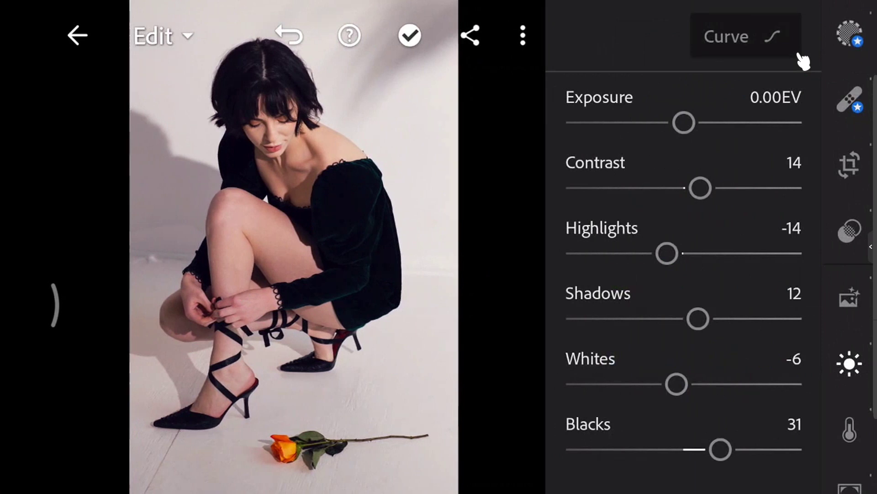
click(850, 430)
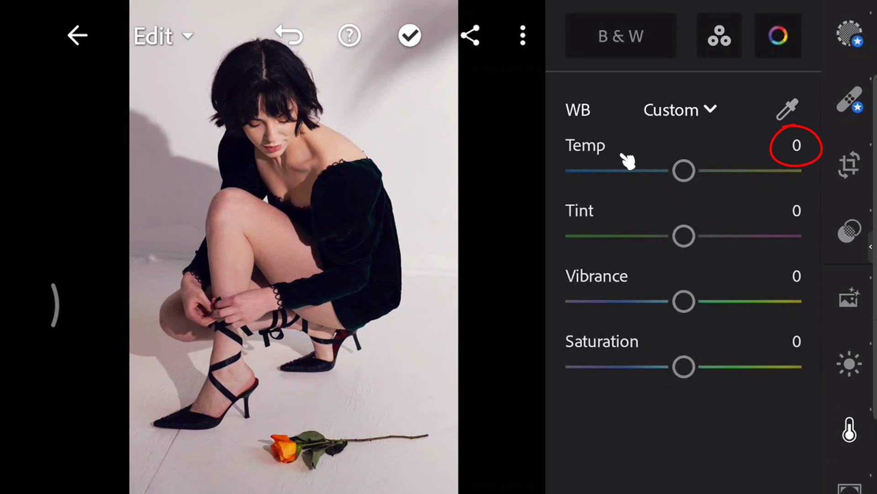
drag(628, 160, 606, 166)
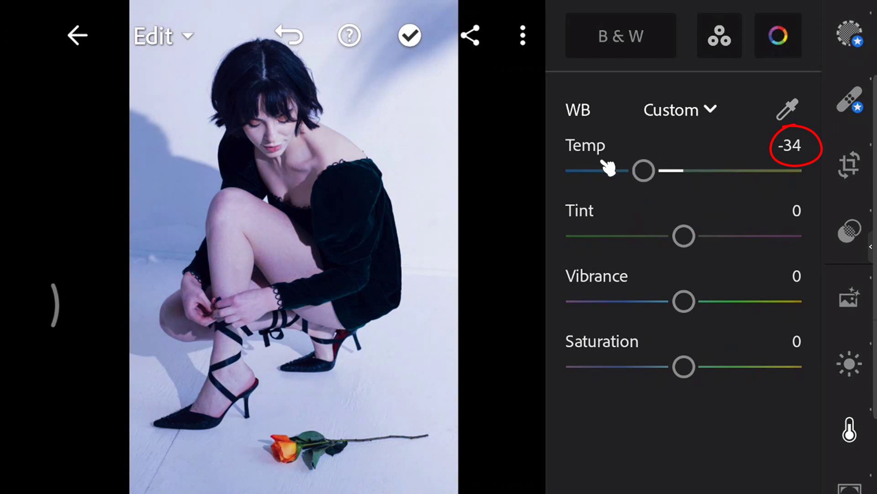
mouse_move(607, 227)
mouse_down()
mouse_move(620, 232)
mouse_move(611, 230)
mouse_up()
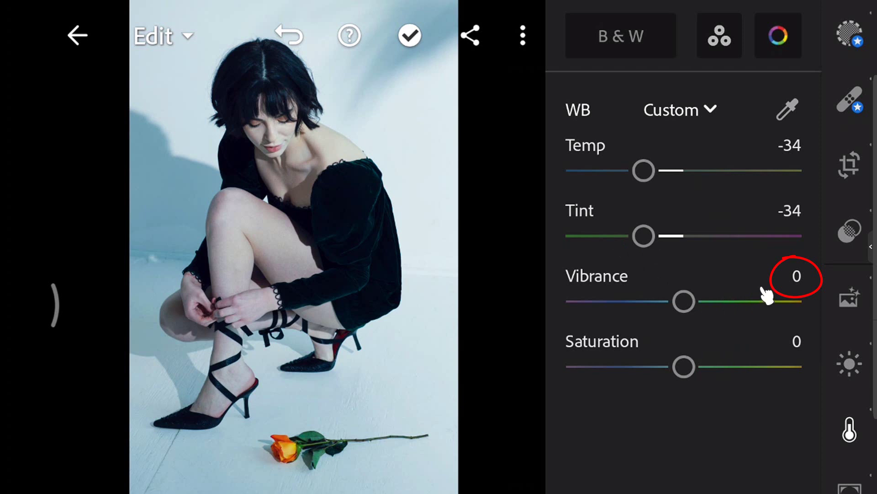
drag(763, 286, 774, 294)
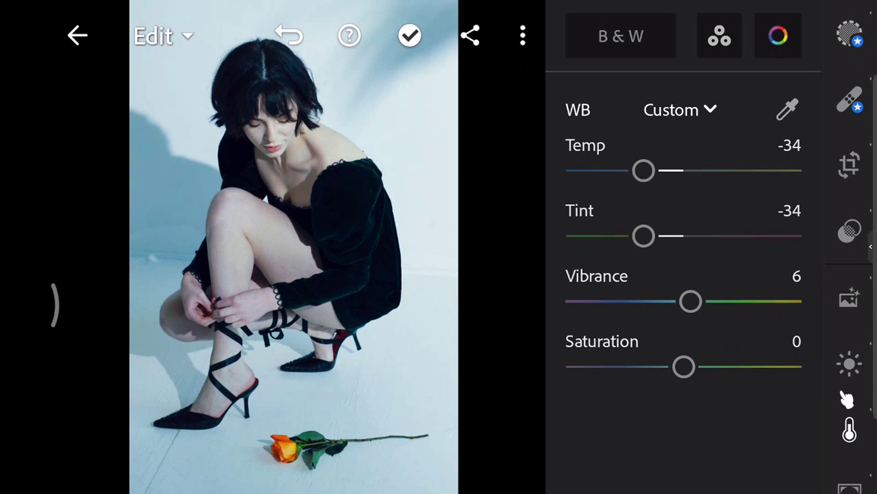
scroll(847, 274, down, 1)
scroll(844, 247, down, 5)
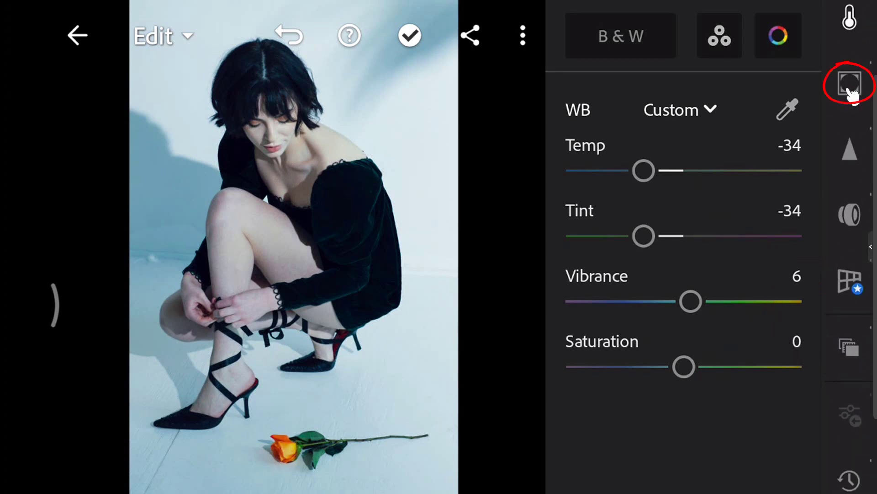
Drop Clarity to -8 in the Effects panel
click(851, 83)
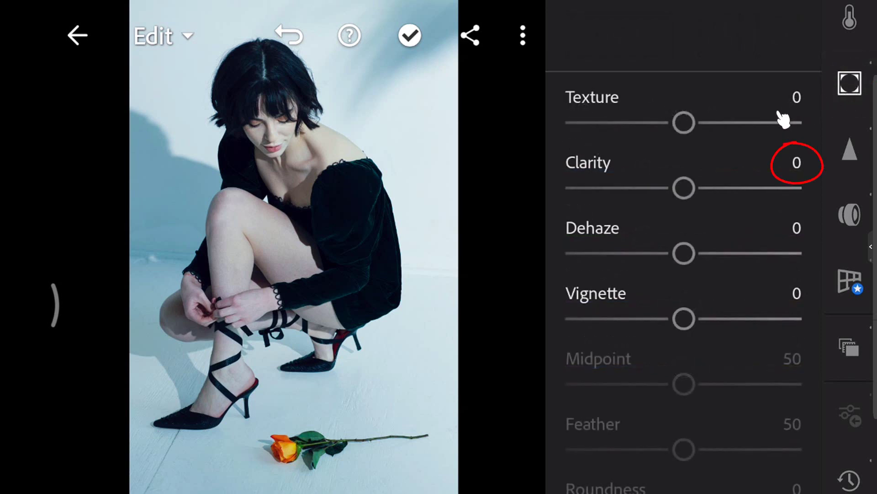
scroll(623, 180, down, 1)
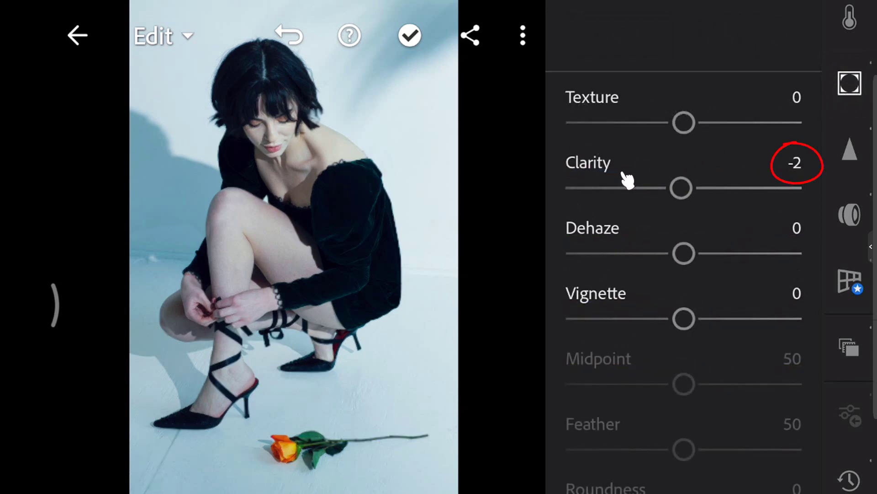
scroll(625, 179, down, 1)
scroll(625, 180, down, 1)
scroll(626, 181, down, 1)
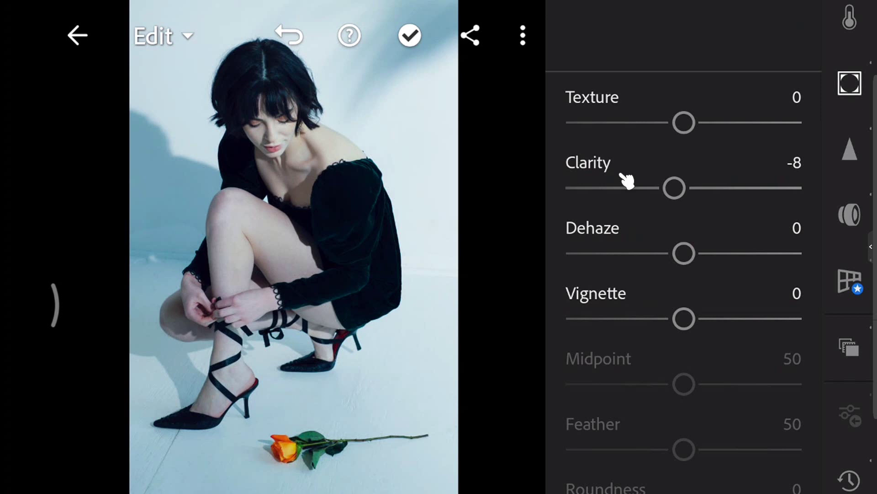
click(850, 83)
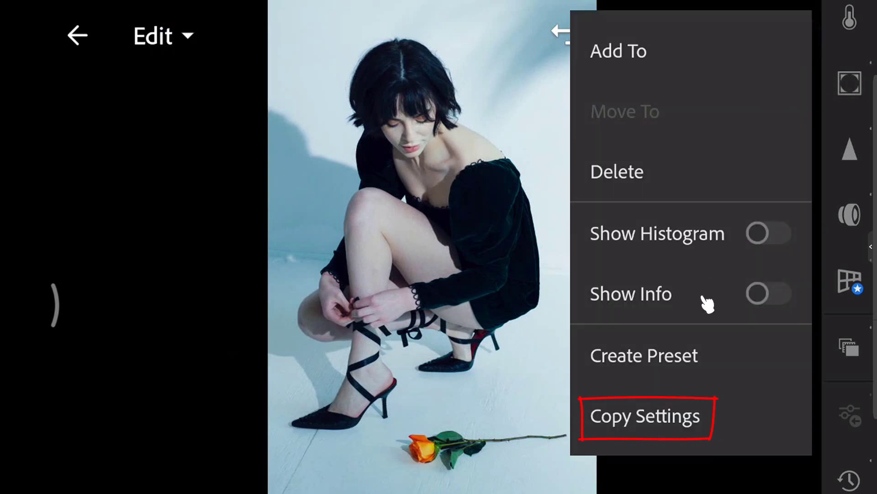
Copy the Profile, Light and Color edit settings and move to the floral-dress photo
click(646, 417)
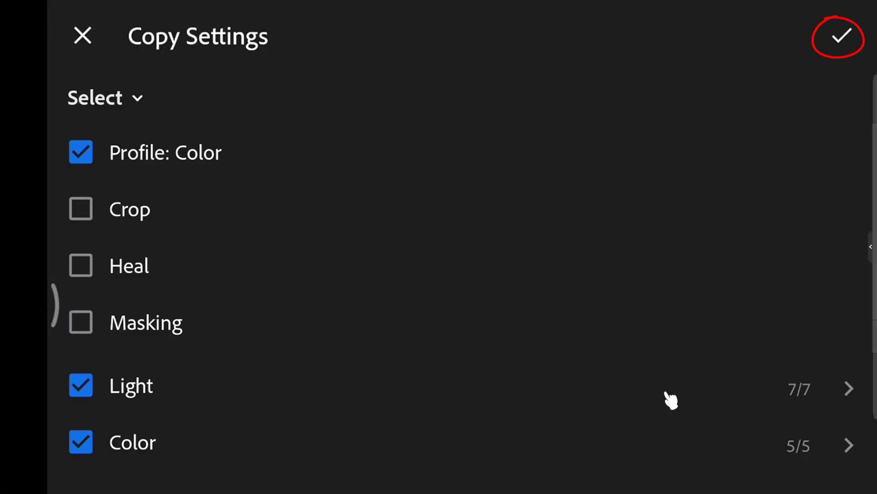
click(842, 39)
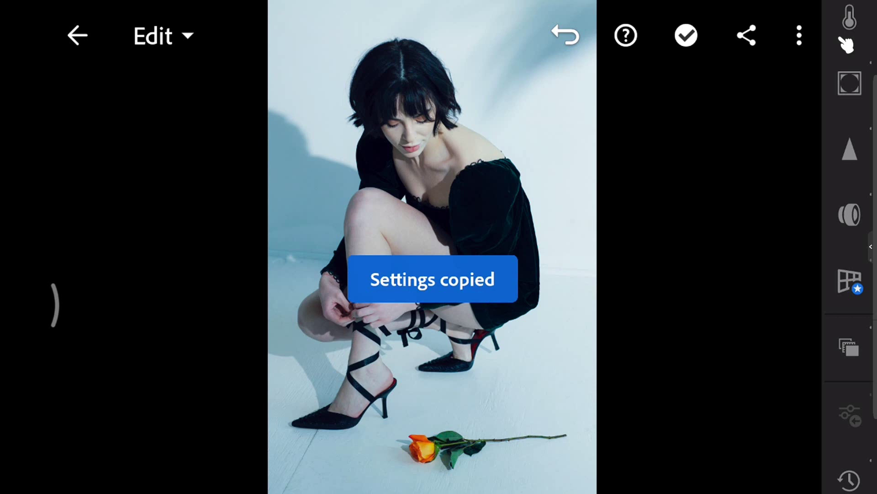
drag(307, 214, 737, 198)
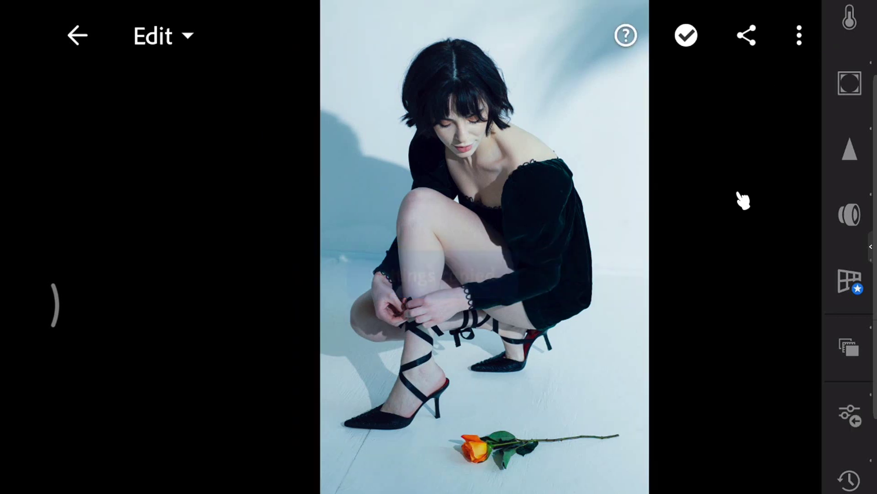
Paste the look onto the floral-dress and crouching portraits, comparing each with its original
click(799, 36)
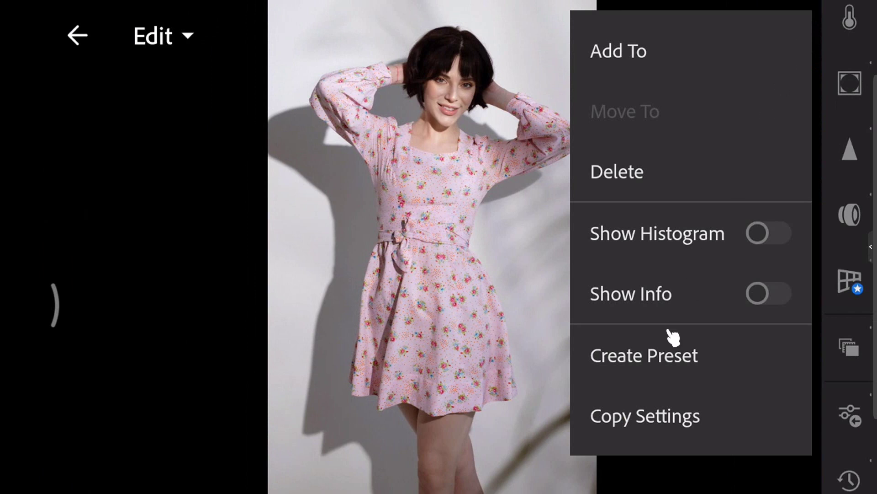
scroll(682, 143, down, 2)
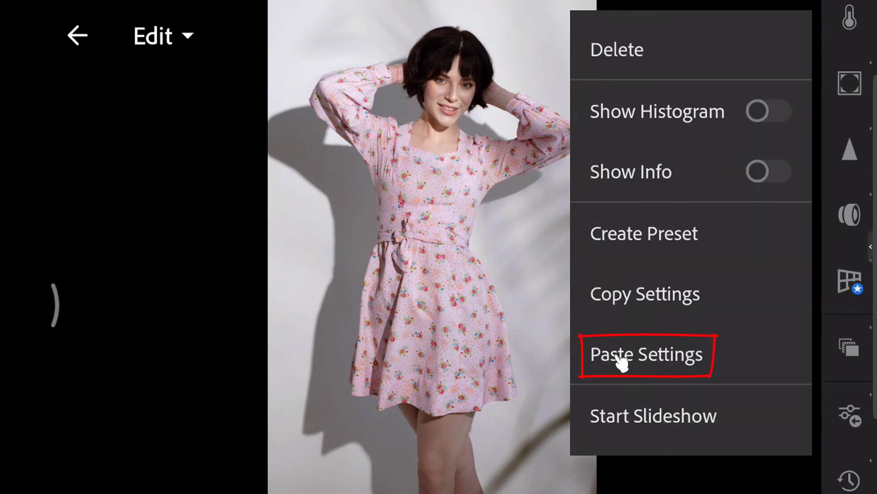
click(623, 363)
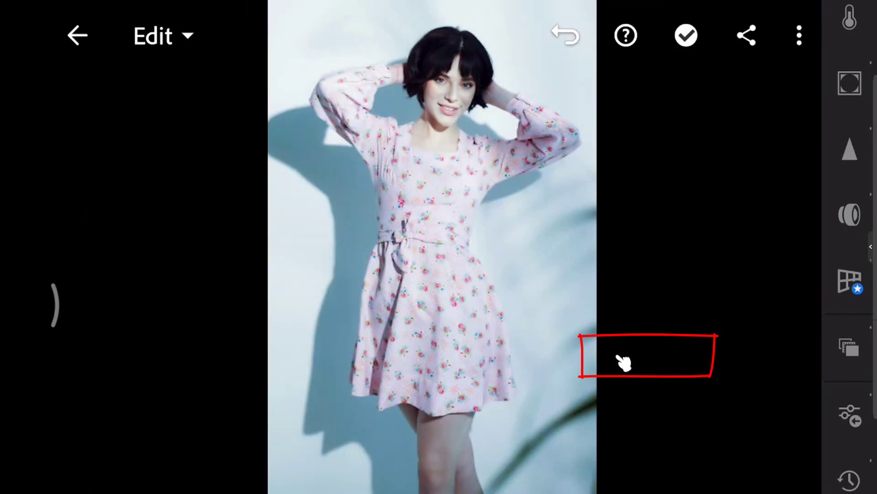
click(466, 284)
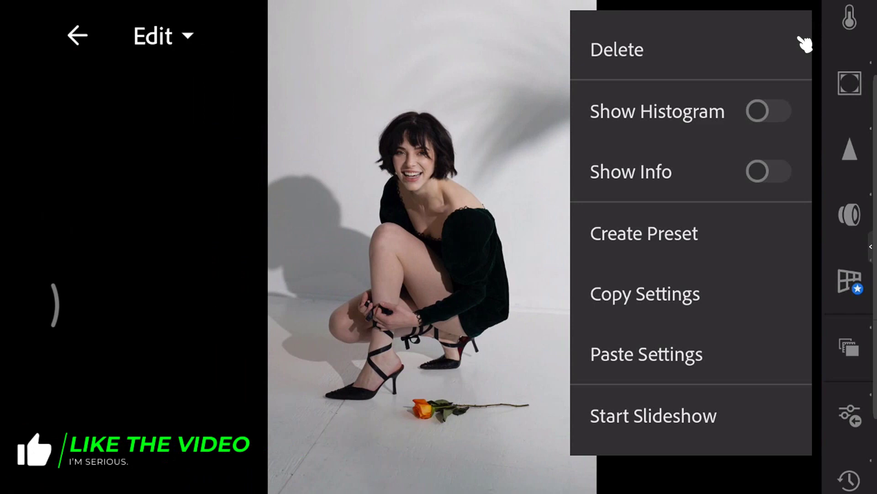
click(653, 349)
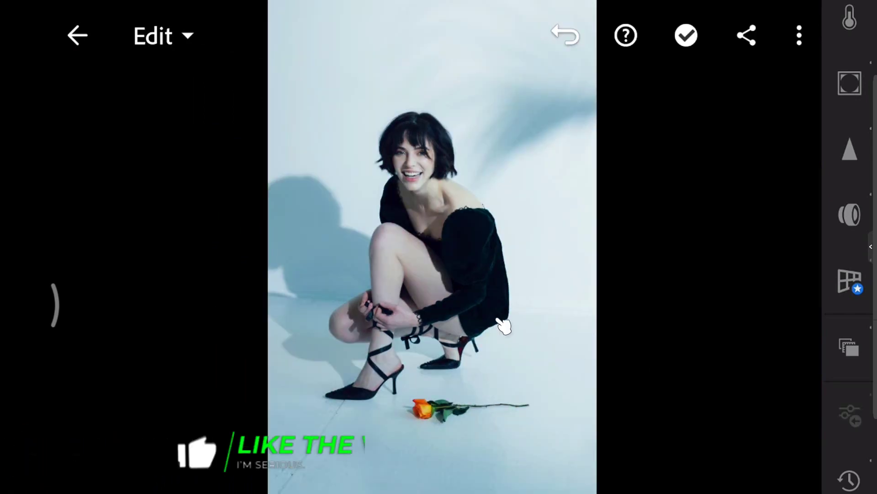
click(505, 323)
drag(499, 318, 728, 218)
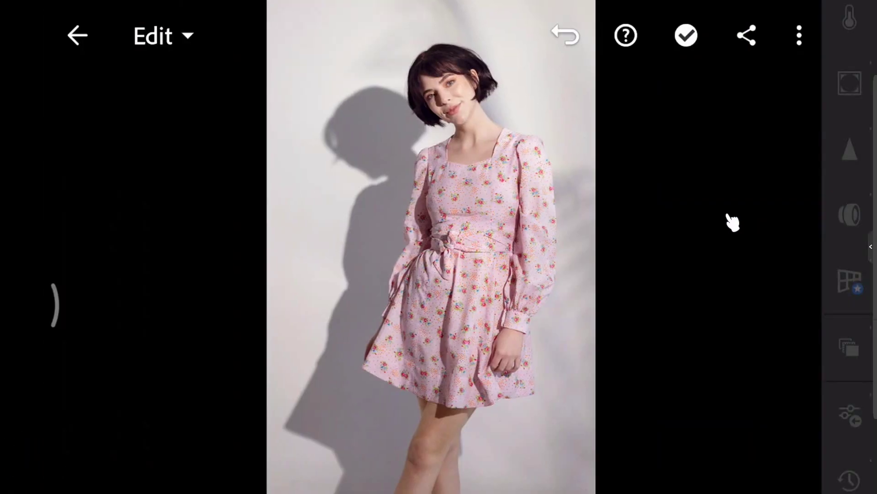
Paste the look onto the next portrait and the roses photo, checking each before view
click(801, 38)
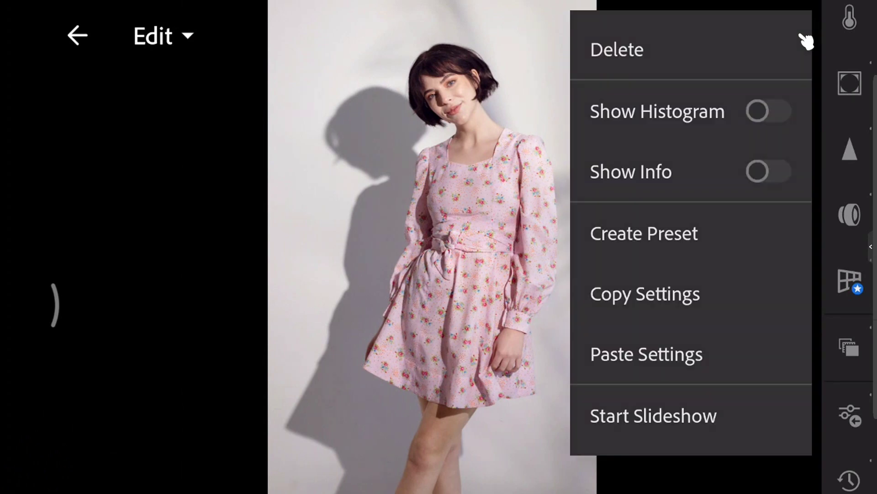
click(659, 356)
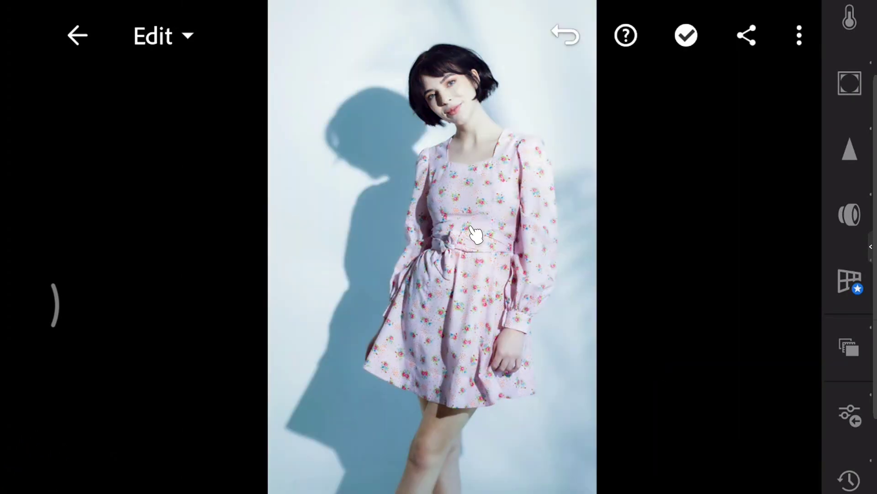
drag(475, 234, 725, 251)
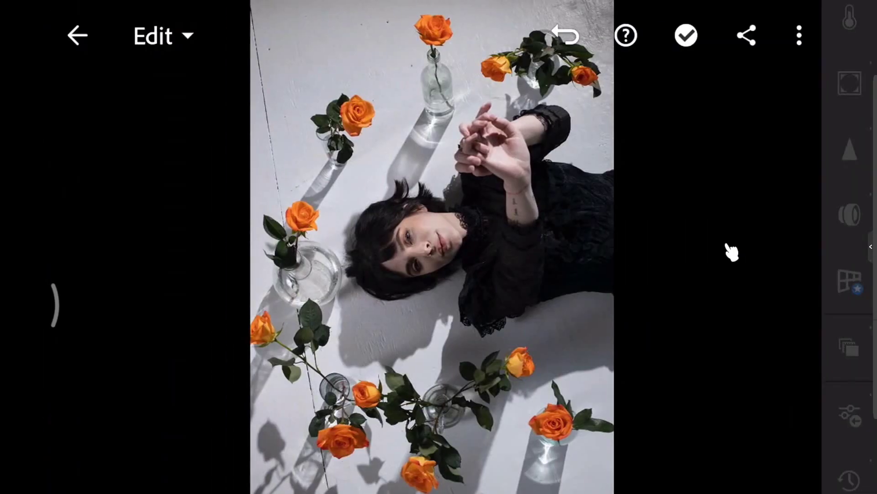
click(801, 42)
click(682, 353)
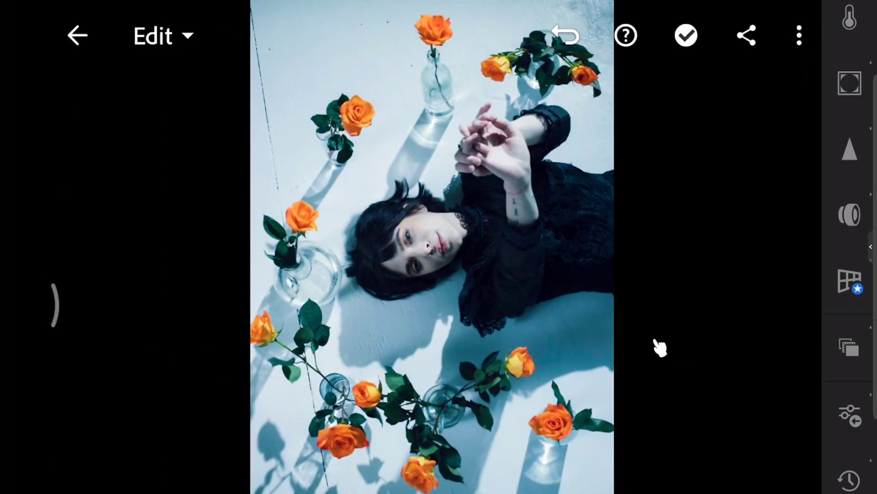
click(446, 308)
drag(406, 296, 728, 288)
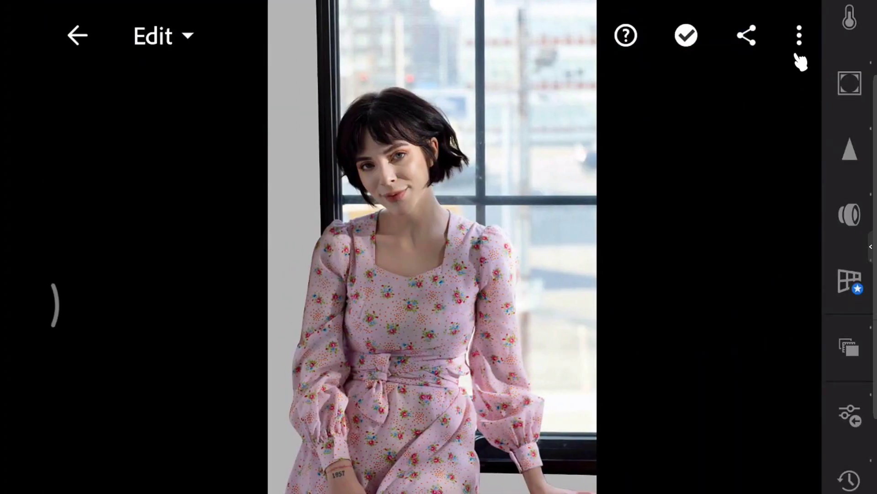
Paste the copied settings onto the window portrait, then toggle Before and back to compare
click(800, 36)
click(647, 363)
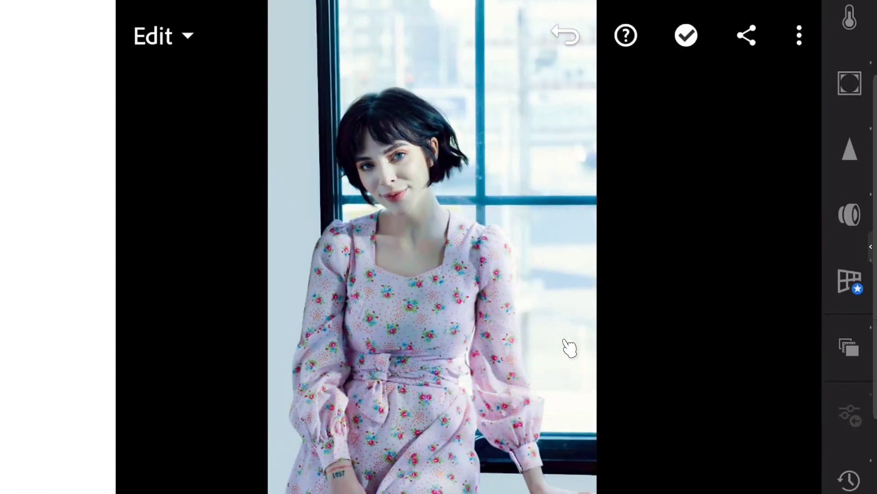
click(439, 313)
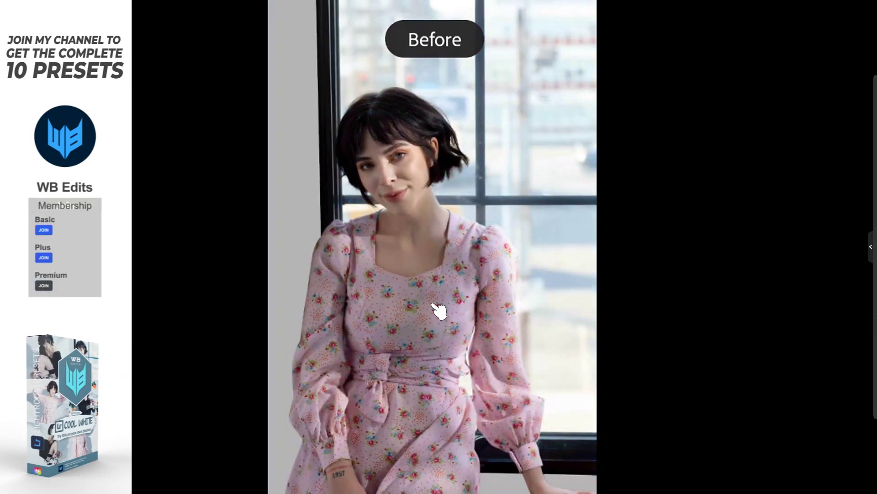
click(439, 311)
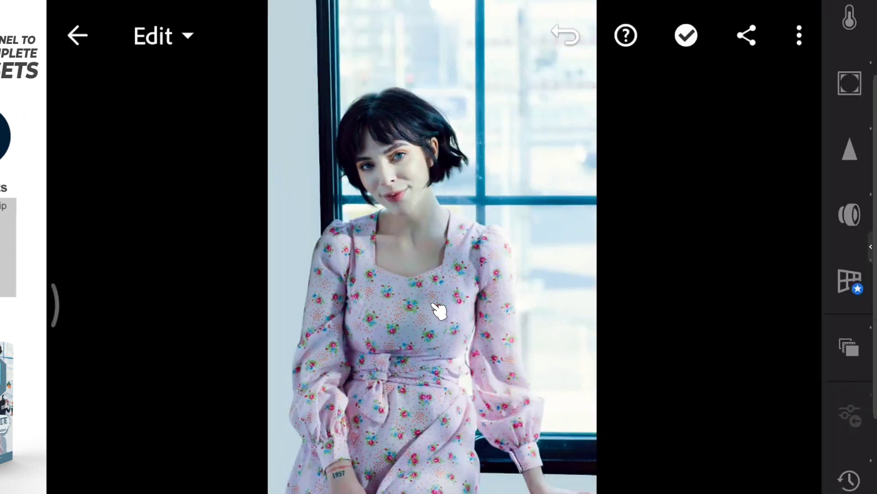